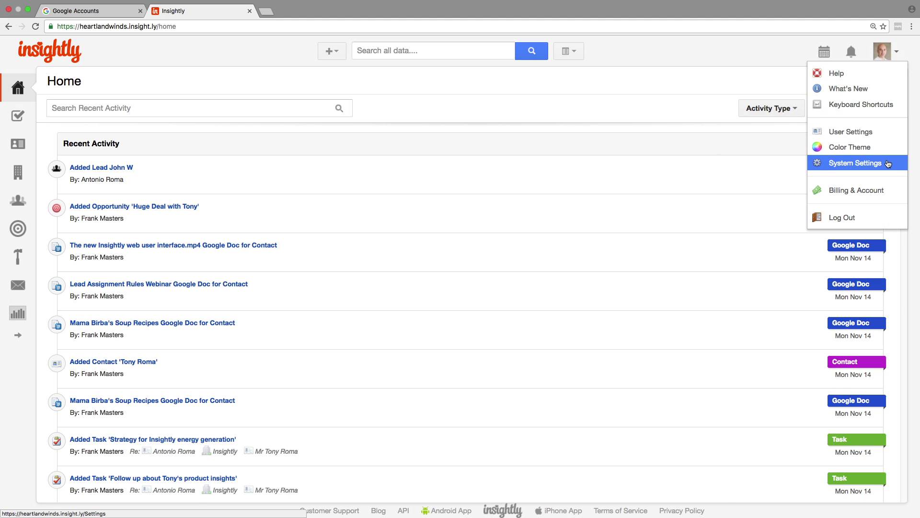
# Start a new workflow process from System Settings > Workflow Processes
pyautogui.click(888, 163)
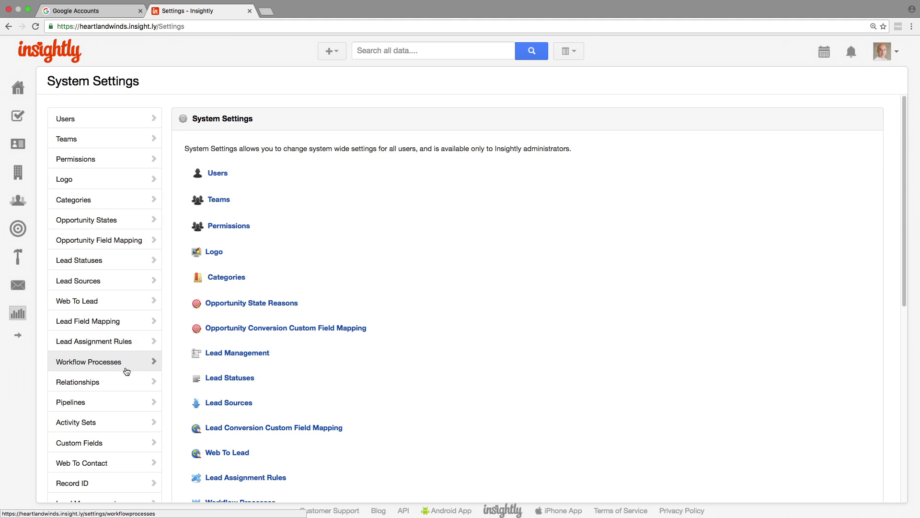
pyautogui.click(123, 367)
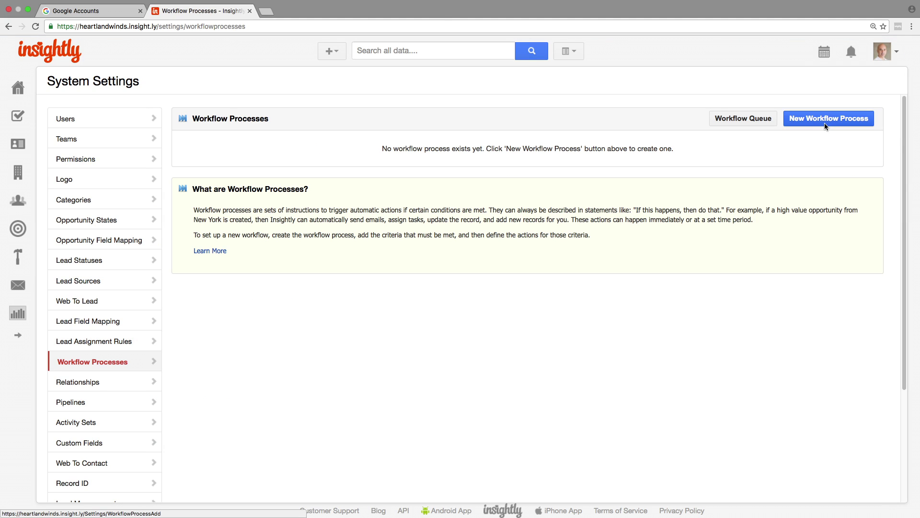
pyautogui.click(825, 125)
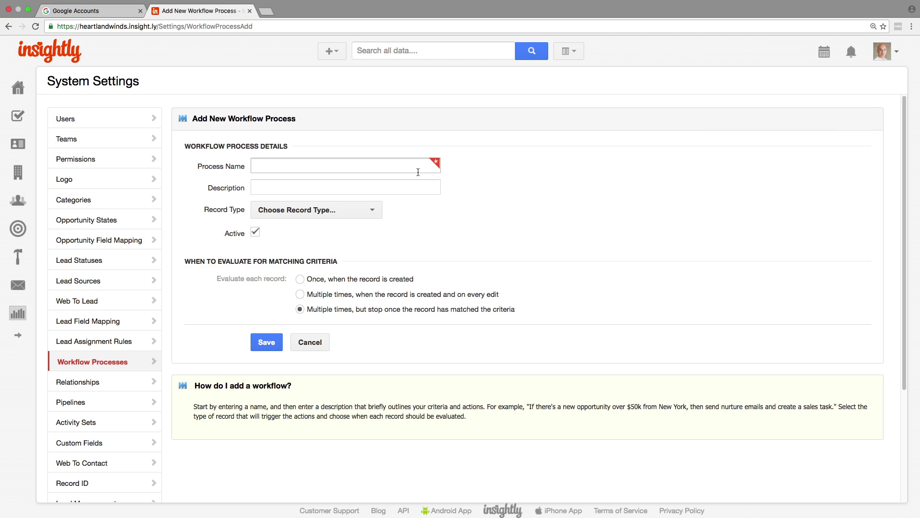
# Save an inactive 'New Lead' process for Lead records, evaluated once when a record is created
pyautogui.click(418, 172)
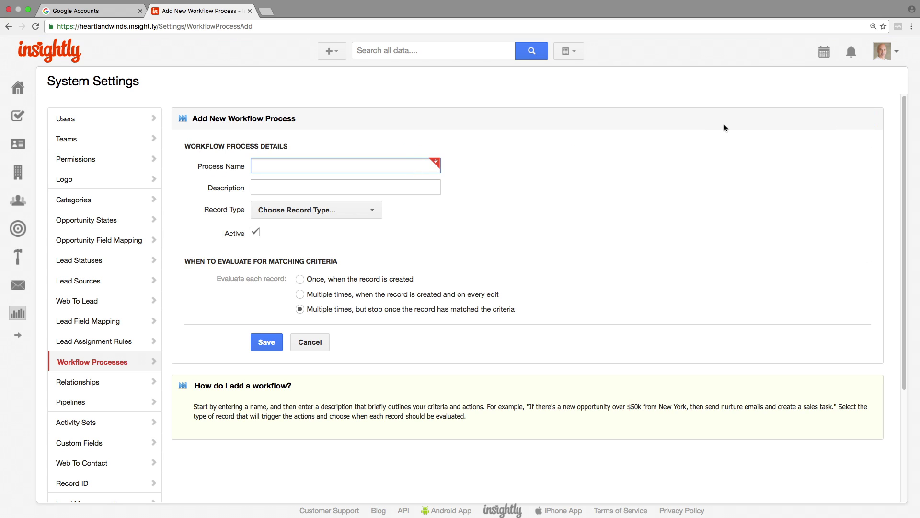
pyautogui.write('New Lead')
pyautogui.click(371, 210)
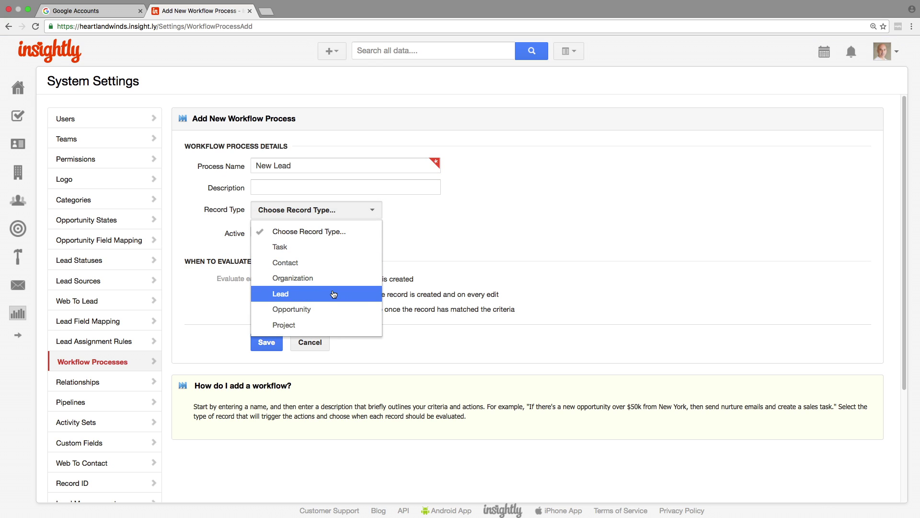
pyautogui.click(335, 294)
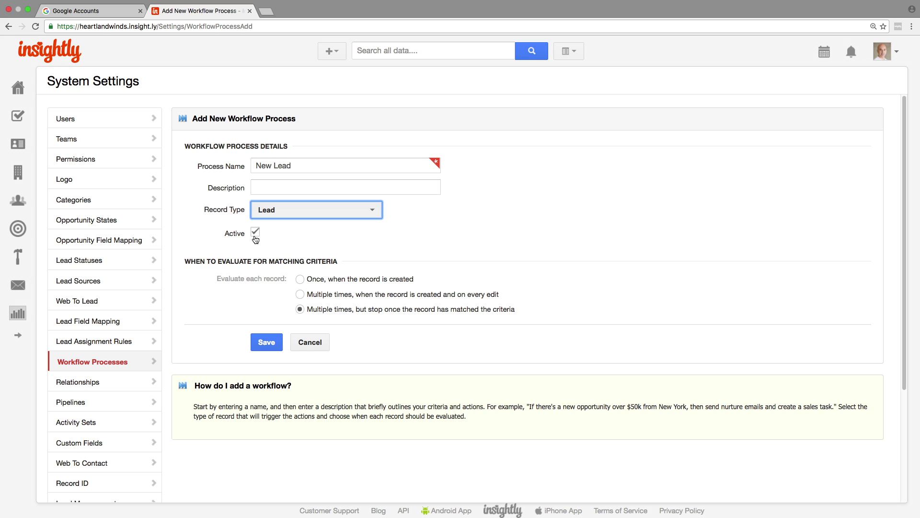
pyautogui.click(256, 235)
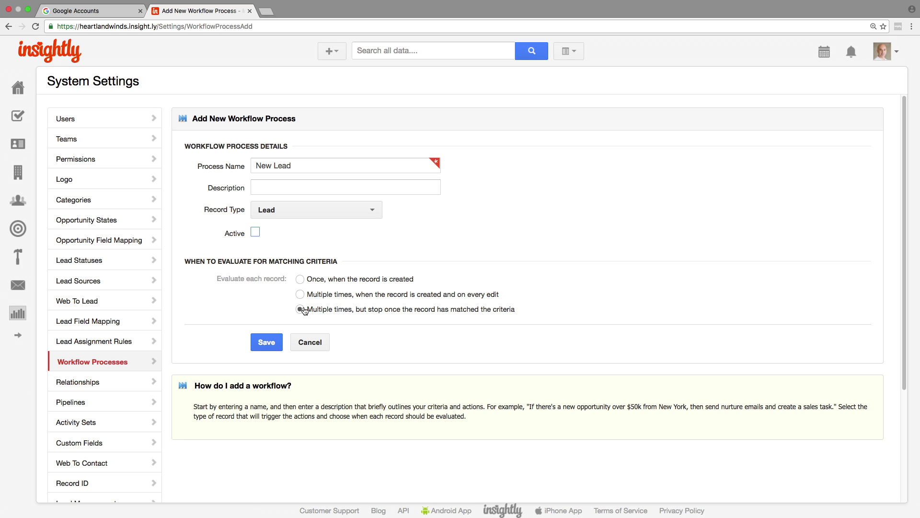
pyautogui.click(300, 279)
pyautogui.click(278, 342)
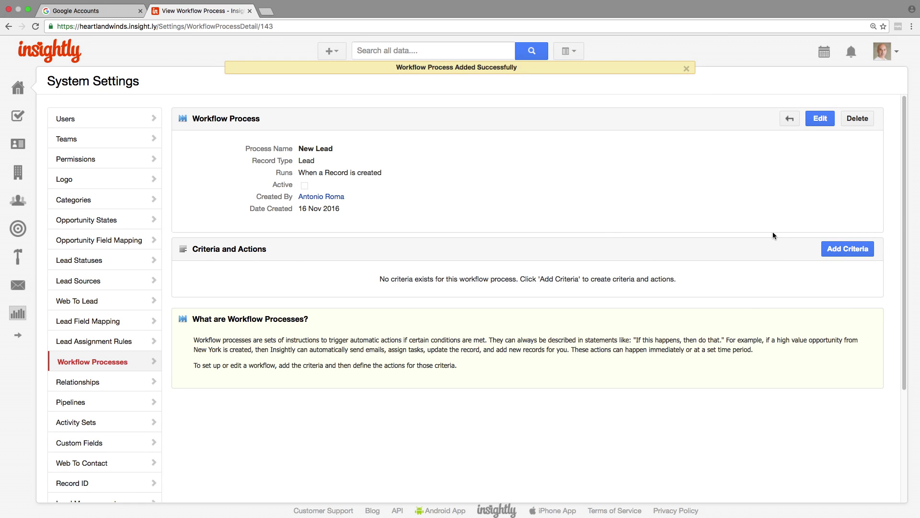
# Start new workflow criteria named 'New Lead - Texas'
pyautogui.click(686, 69)
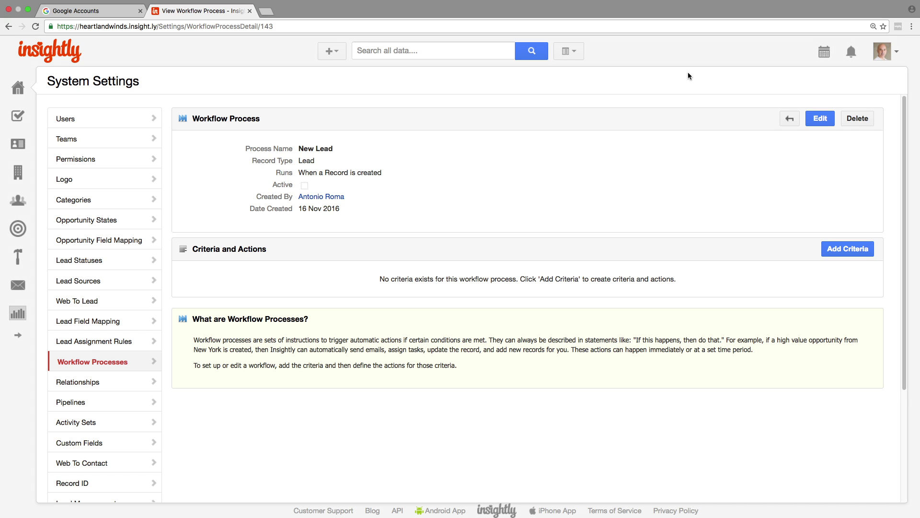
pyautogui.click(852, 251)
pyautogui.click(301, 166)
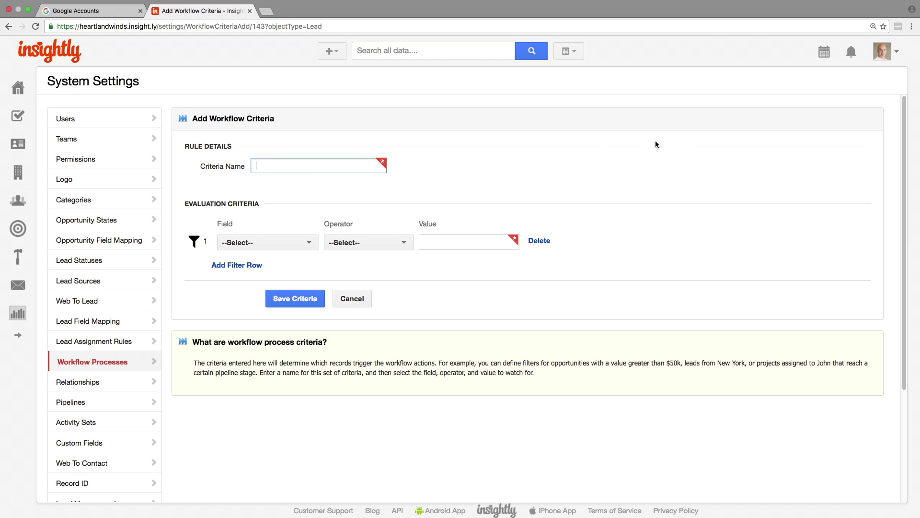
pyautogui.write('New Lead - Texas')
# Add the filter State/Province equals TX
pyautogui.click(303, 242)
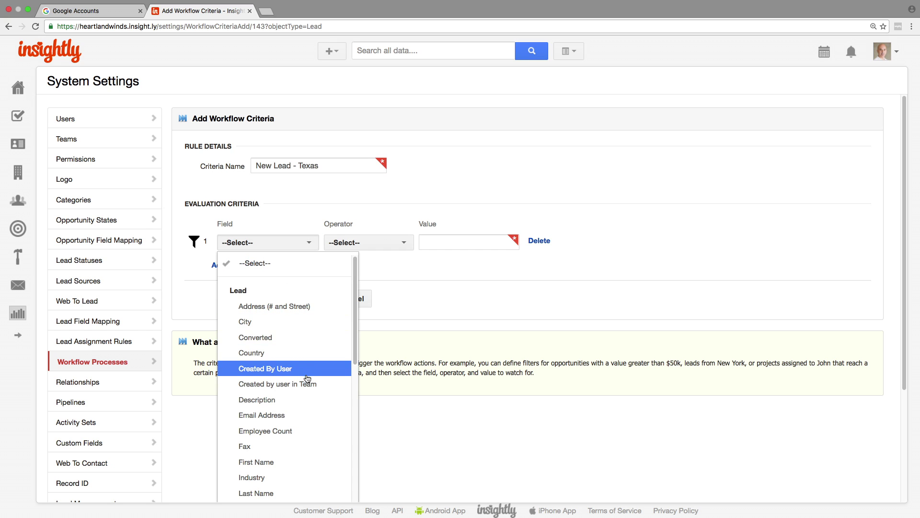
pyautogui.scroll(-10, 357, 432)
pyautogui.scroll(-3, 356, 433)
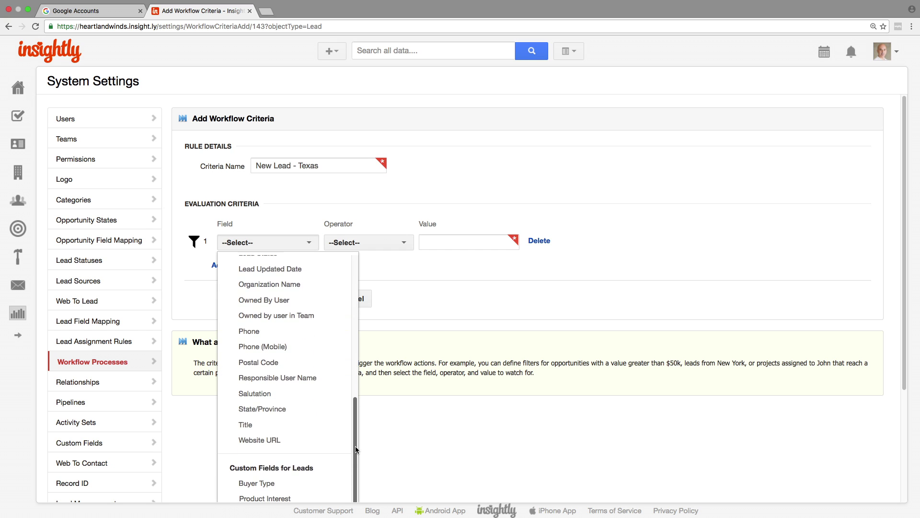
pyautogui.click(319, 411)
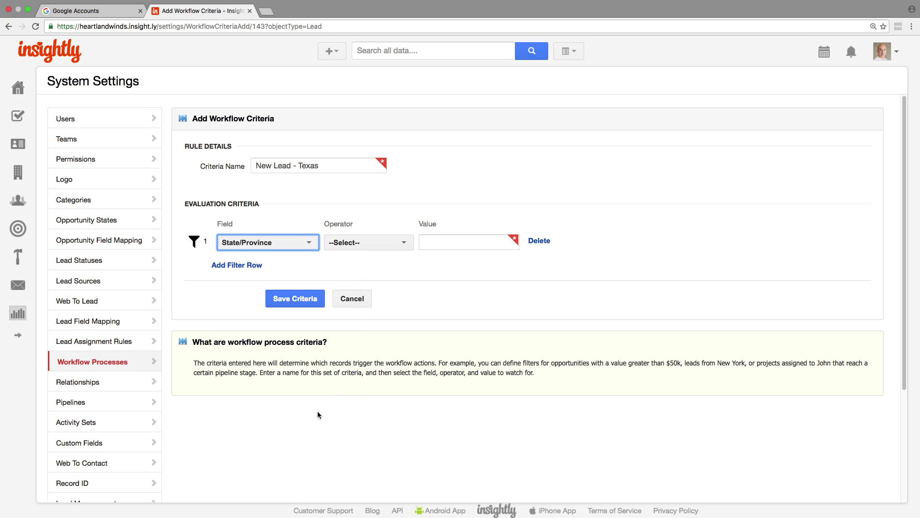
pyautogui.click(398, 242)
pyautogui.click(388, 265)
pyautogui.click(429, 246)
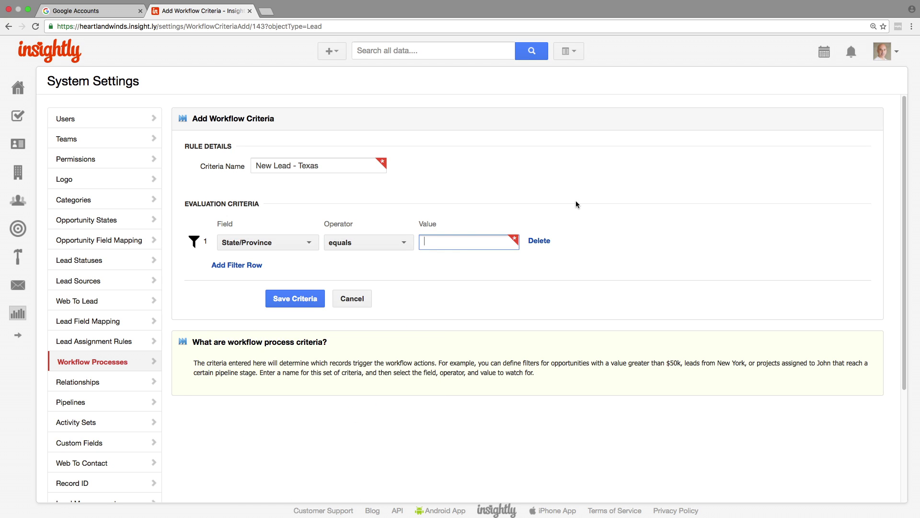
pyautogui.write('TX')
# Add a second filter, Lead Status equals NotContacted, and save the criteria
pyautogui.click(236, 264)
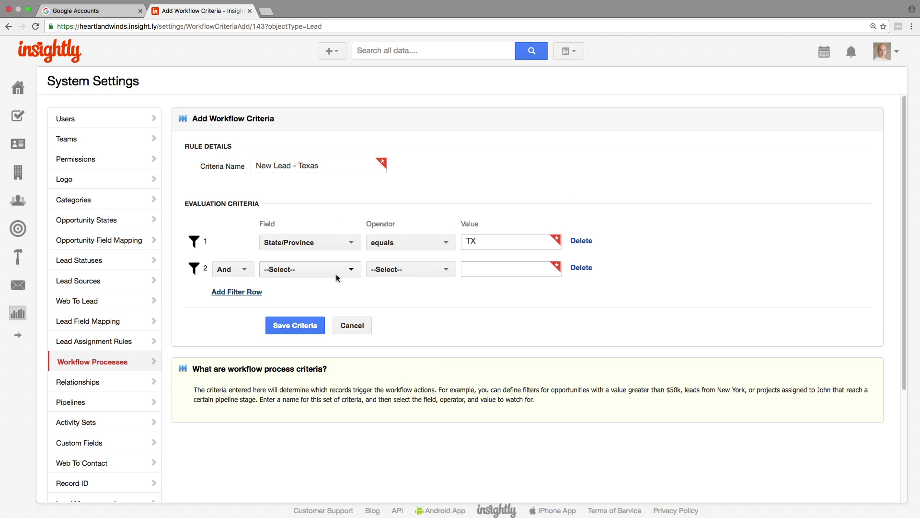
pyautogui.click(337, 276)
pyautogui.click(365, 386)
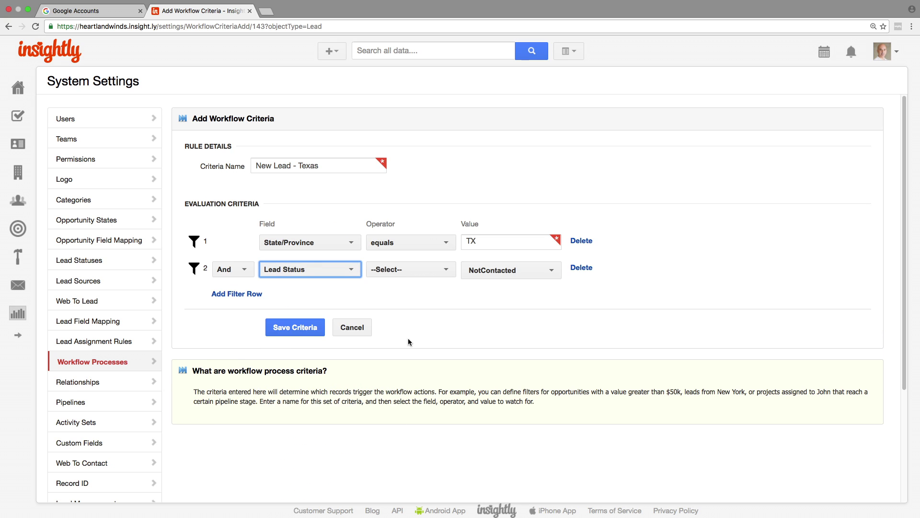
pyautogui.click(410, 269)
pyautogui.click(413, 288)
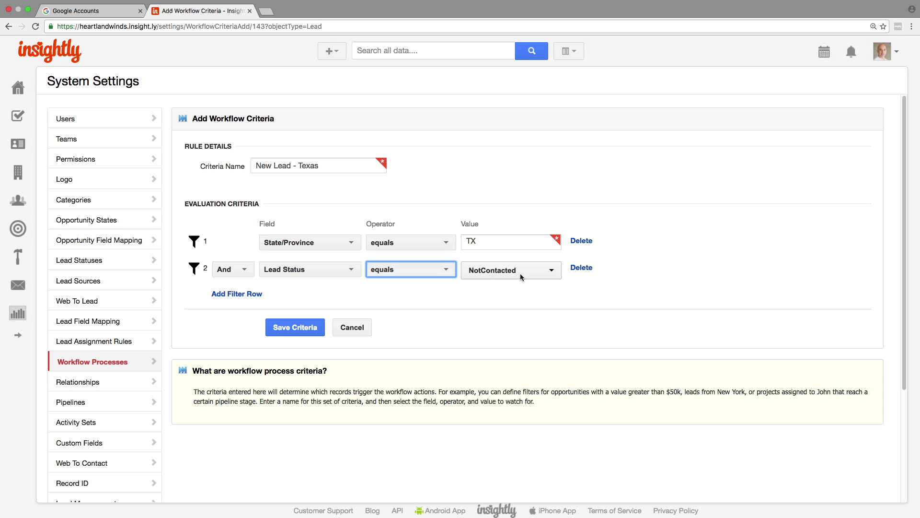
pyautogui.click(510, 289)
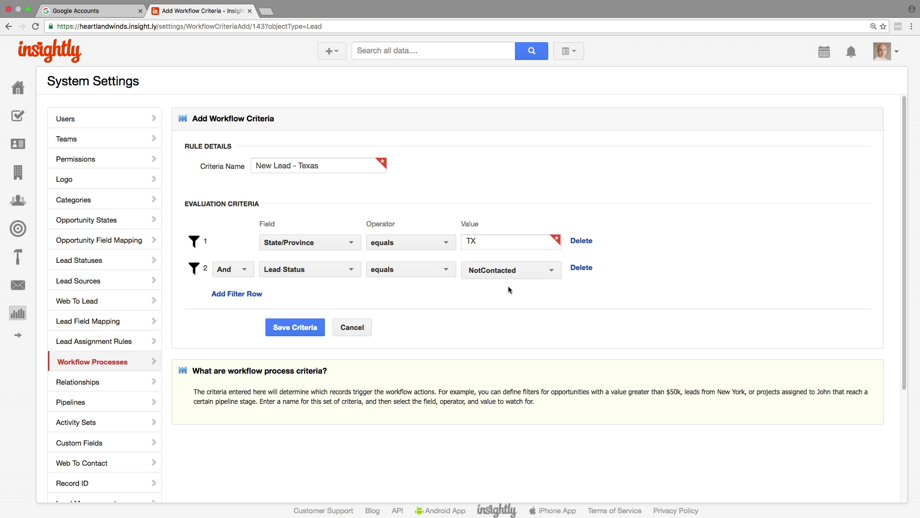
pyautogui.click(309, 328)
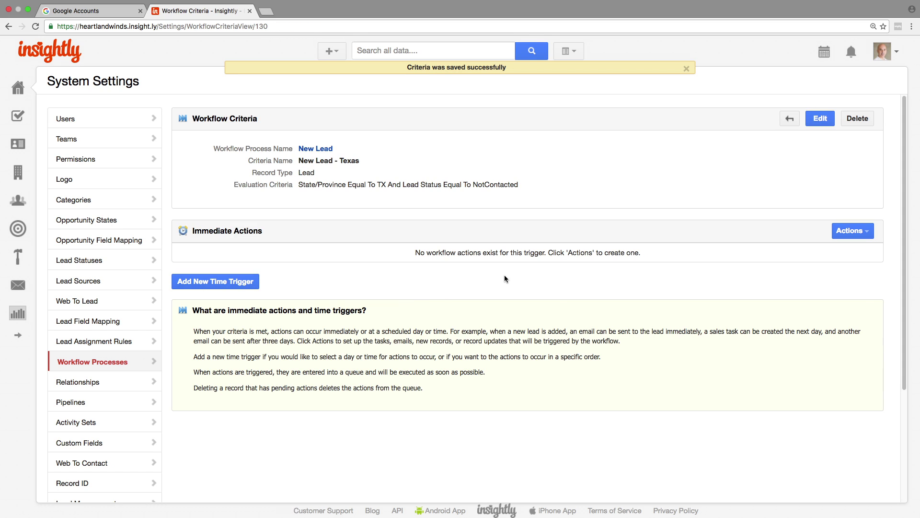
# Add an immediate email action 'New Lead - Texas' from the Responsible User to the lead's Email Address
pyautogui.click(840, 232)
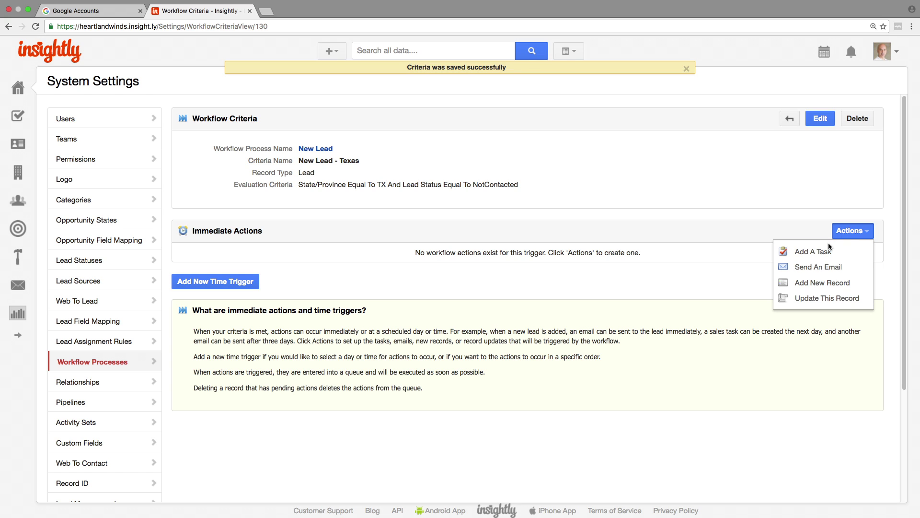
pyautogui.click(839, 264)
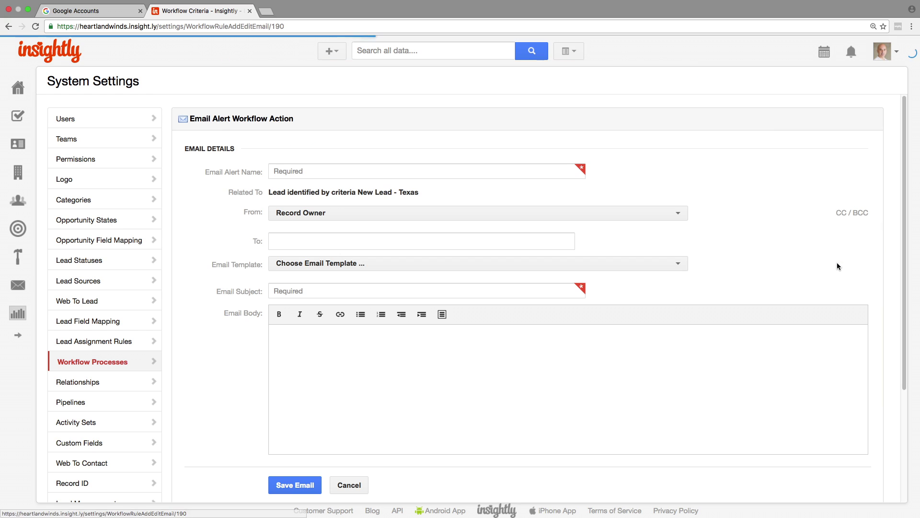
pyautogui.click(436, 173)
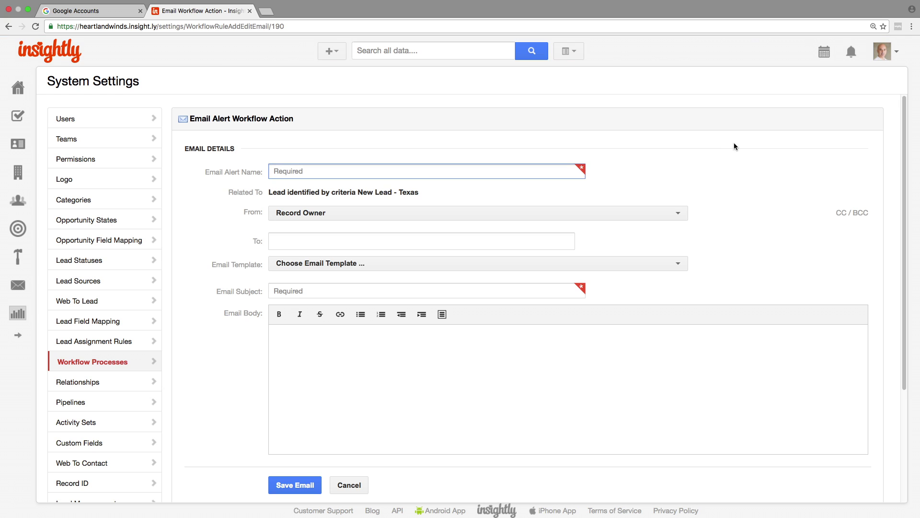
pyautogui.write('New Lead - Texas')
pyautogui.click(605, 215)
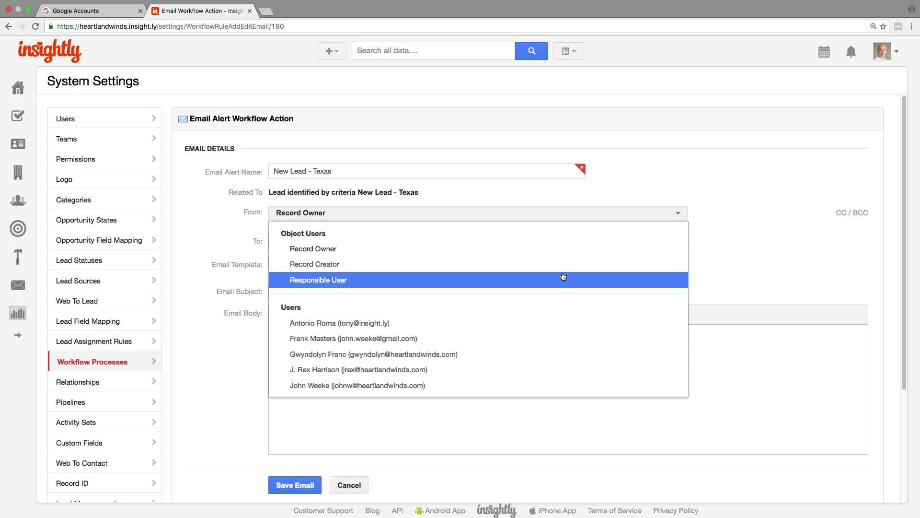
pyautogui.click(563, 278)
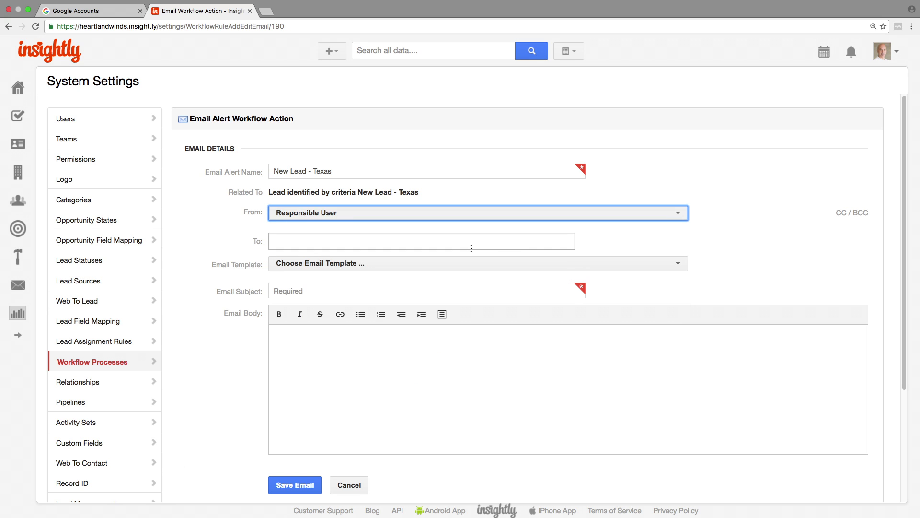
pyautogui.click(470, 245)
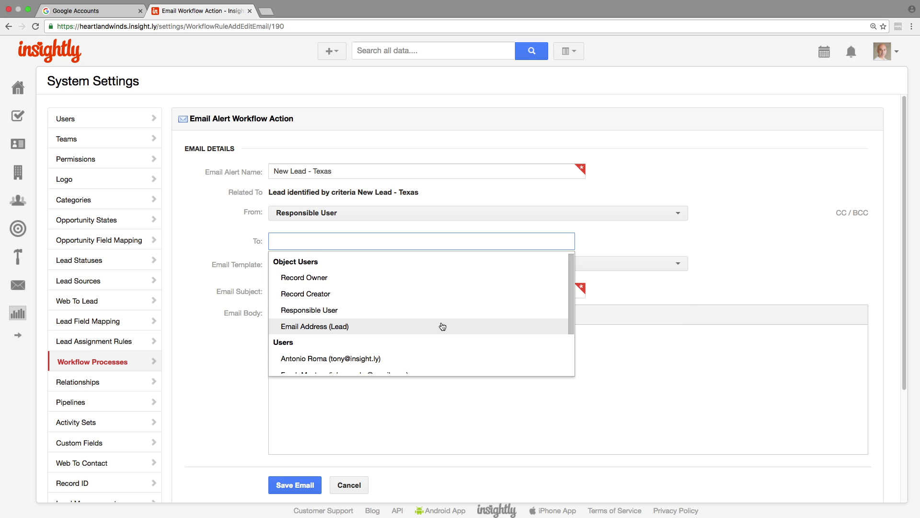
pyautogui.click(443, 326)
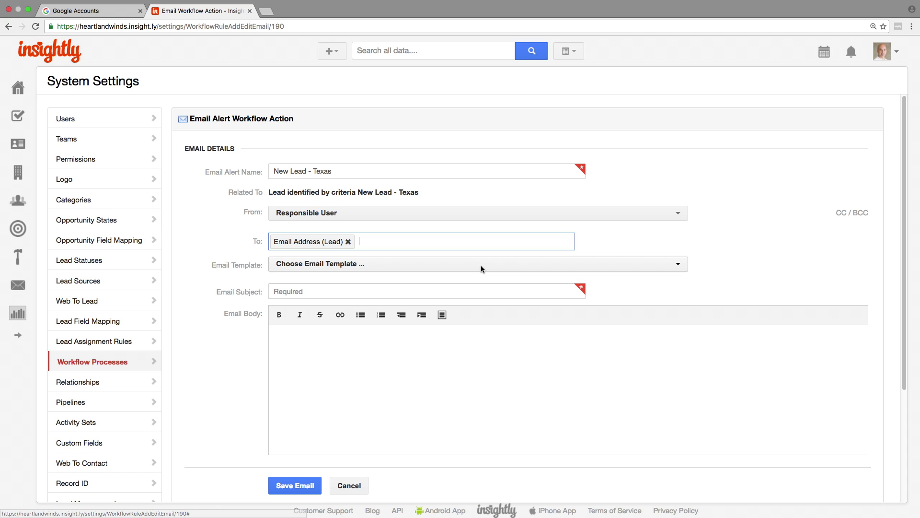
# Use the New Lead - Texas template, sign it 'Heartland Winds', and save the email
pyautogui.click(482, 267)
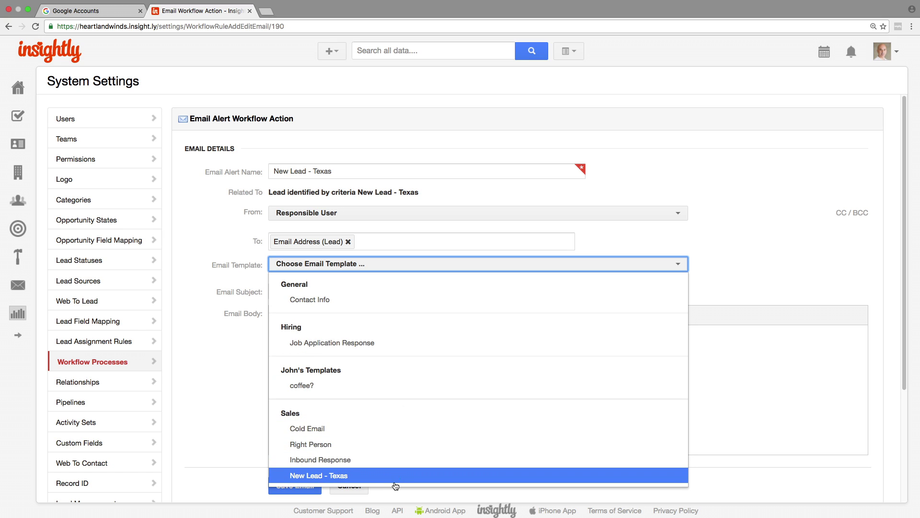
pyautogui.click(396, 477)
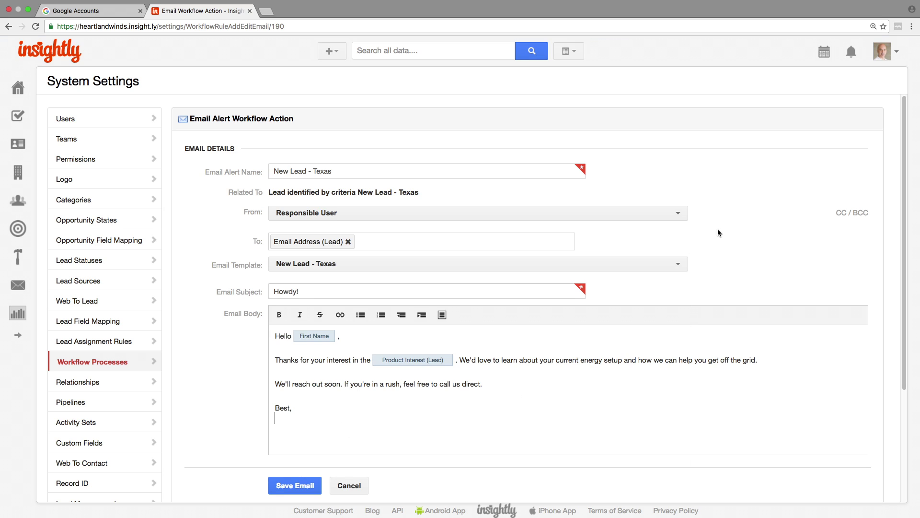
pyautogui.write('Heartland Winds')
pyautogui.click(312, 486)
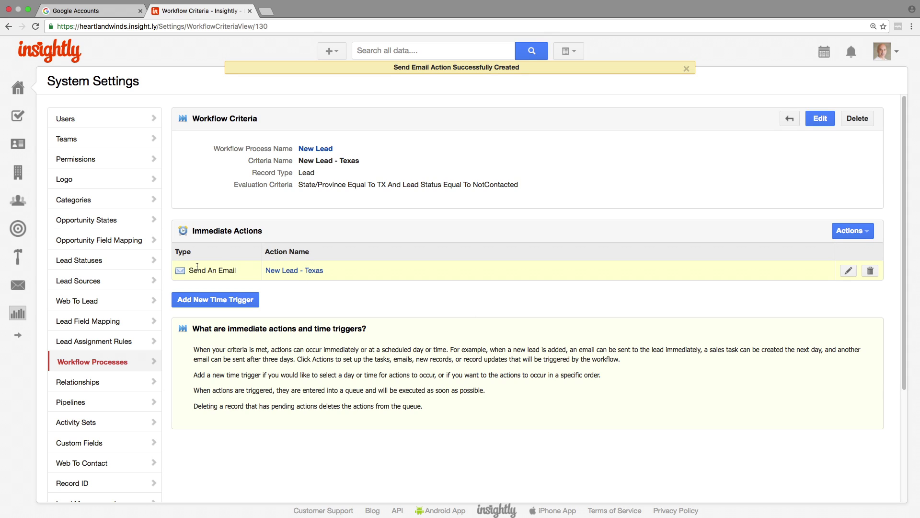
# Save a time trigger firing 3 days after the workflow criteria trigger date
pyautogui.click(234, 301)
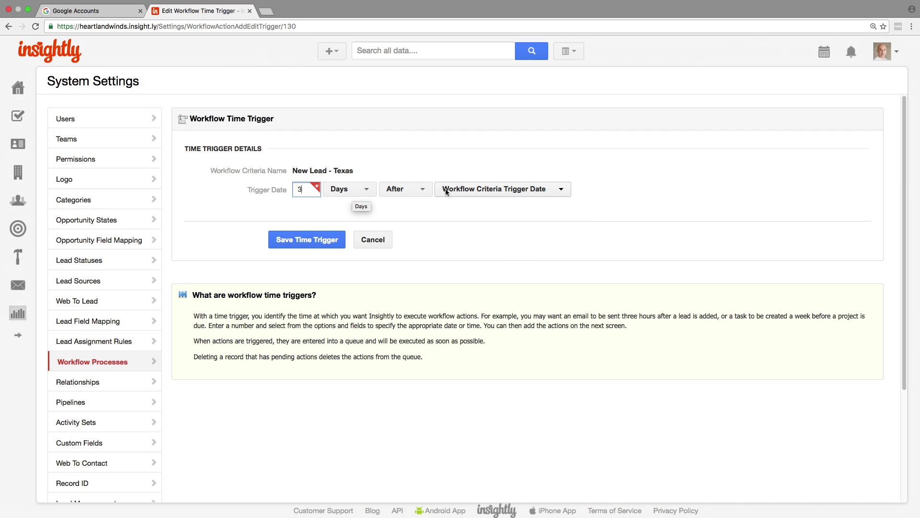
pyautogui.click(310, 239)
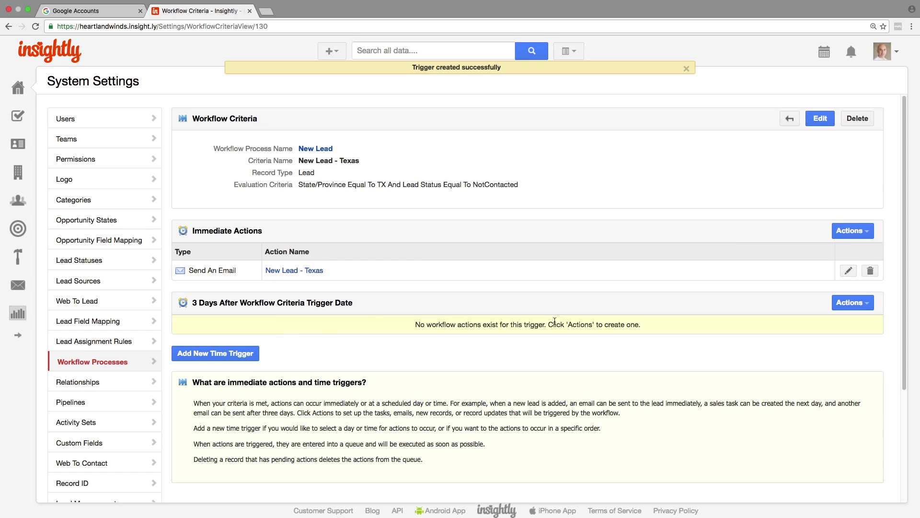
pyautogui.click(855, 306)
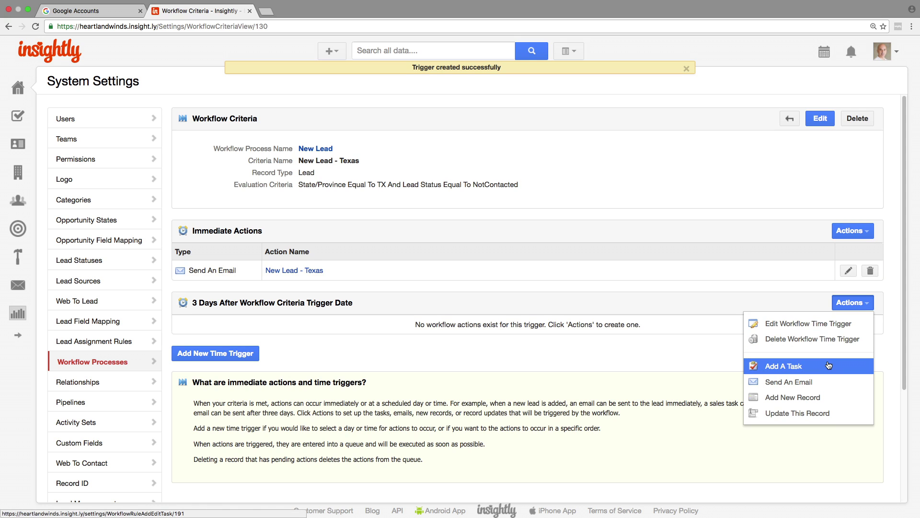
# Add a 'Followup Call' task assigned to another team member, keeping an updated copy in my list
pyautogui.click(829, 365)
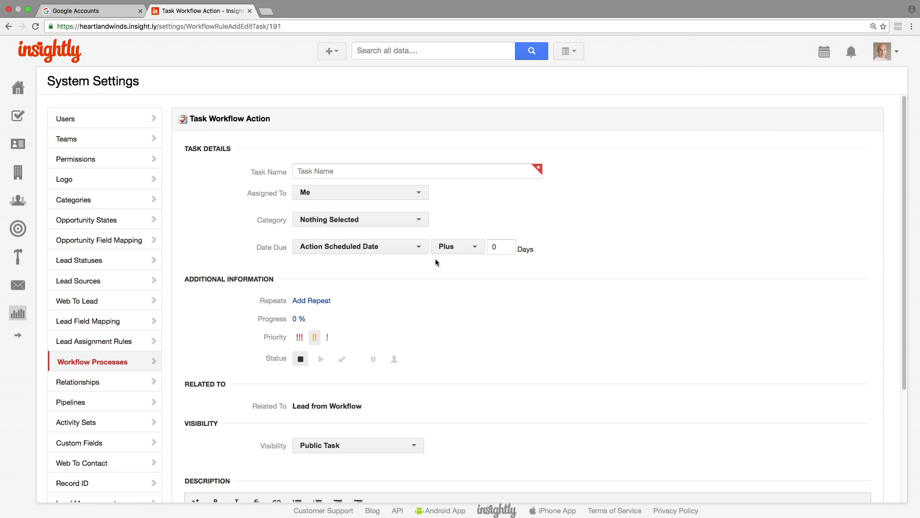
pyautogui.click(414, 169)
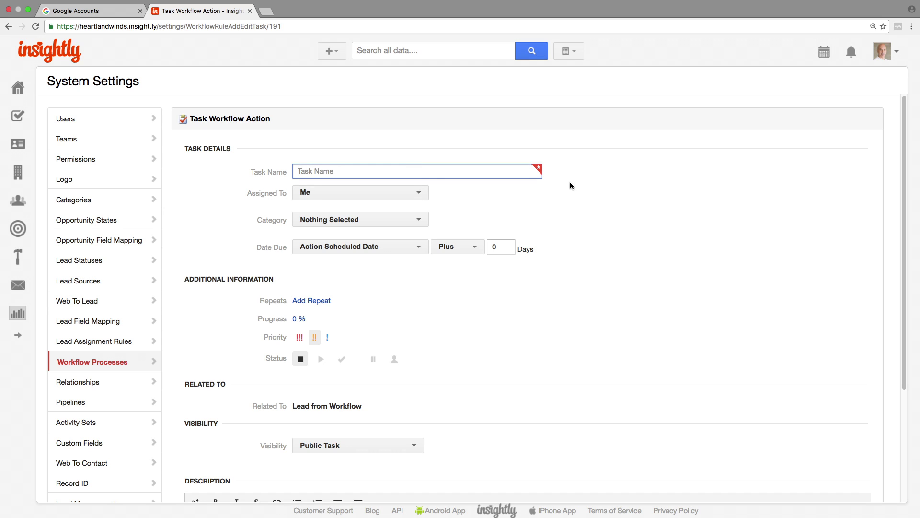
pyautogui.write('Followup Call')
pyautogui.click(408, 194)
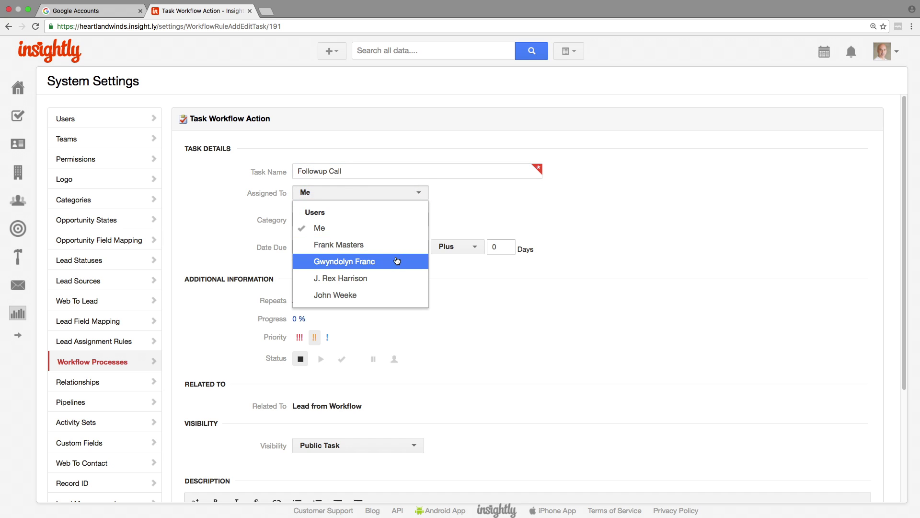
pyautogui.click(397, 261)
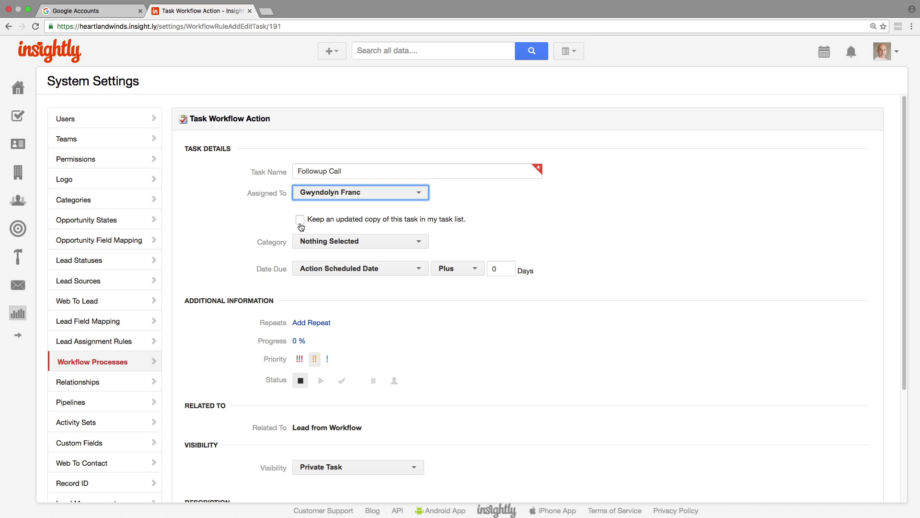
pyautogui.click(301, 221)
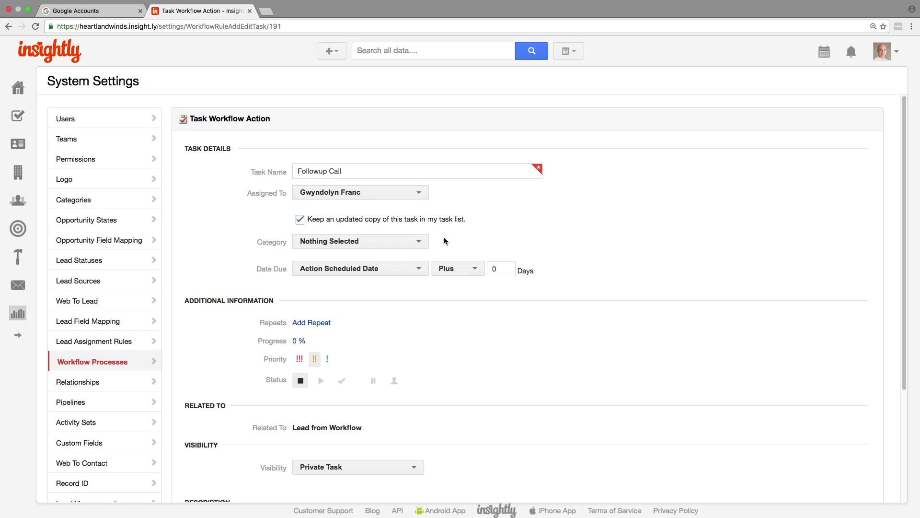
pyautogui.click(419, 244)
pyautogui.click(420, 245)
pyautogui.scroll(-3, 919, 329)
pyautogui.scroll(-2, 919, 329)
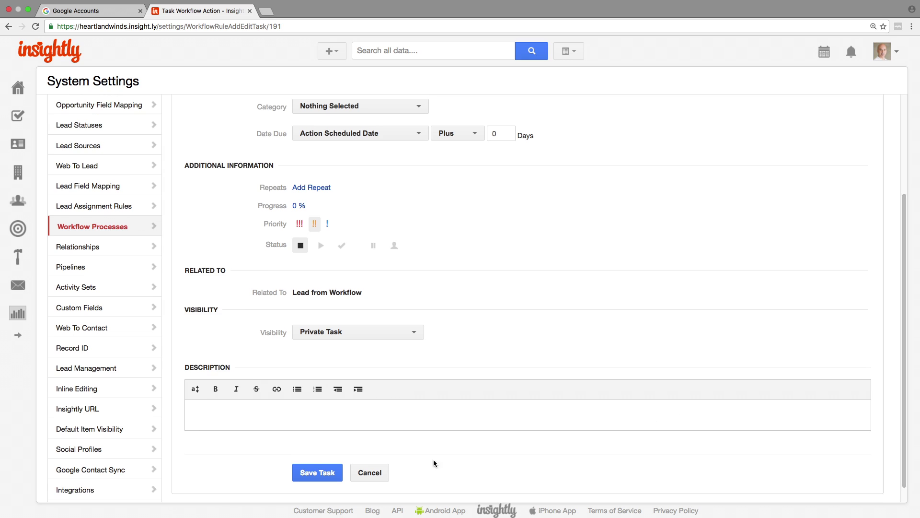
pyautogui.click(312, 474)
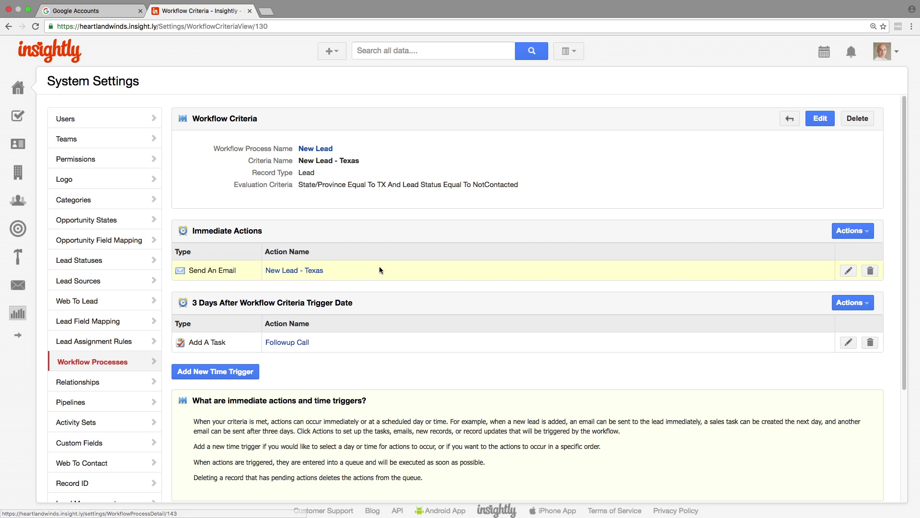
# Tick Active for the New Lead process in the Workflow Processes list
pyautogui.click(139, 361)
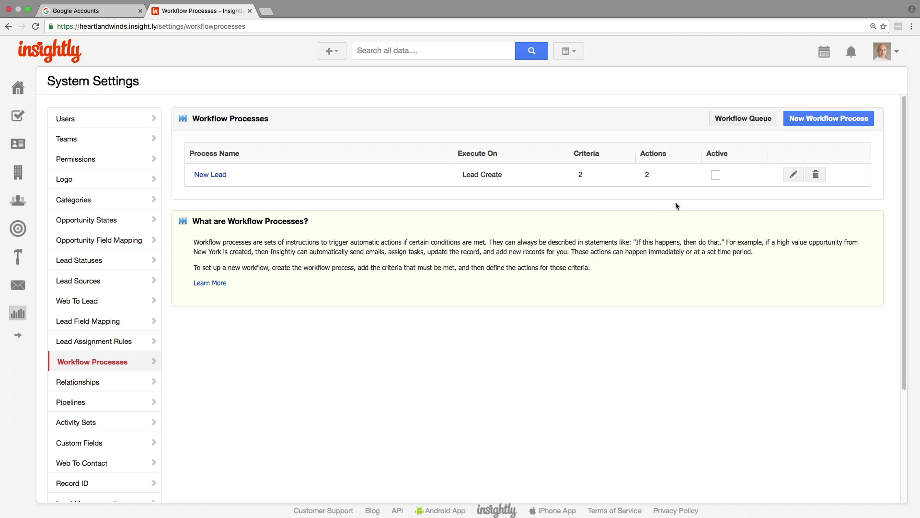
pyautogui.click(716, 176)
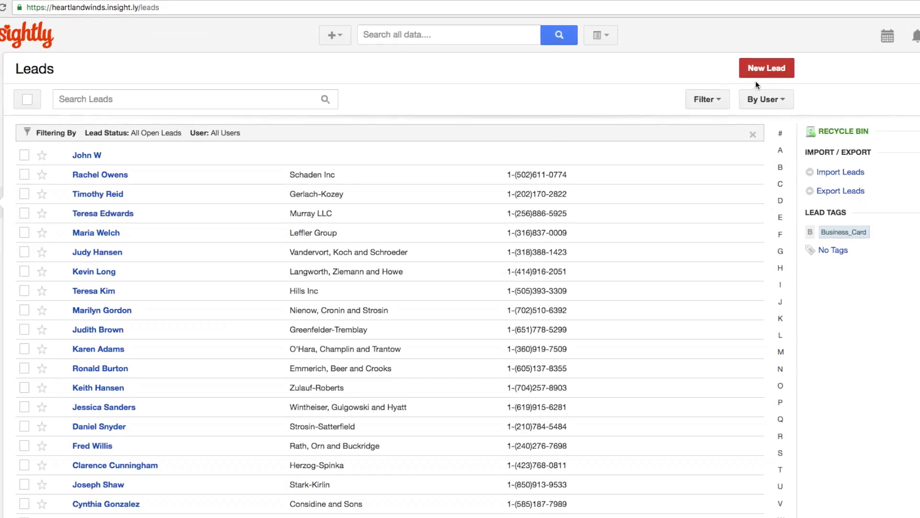
# Create a test lead with an email address and state TX, then save it
pyautogui.click(761, 75)
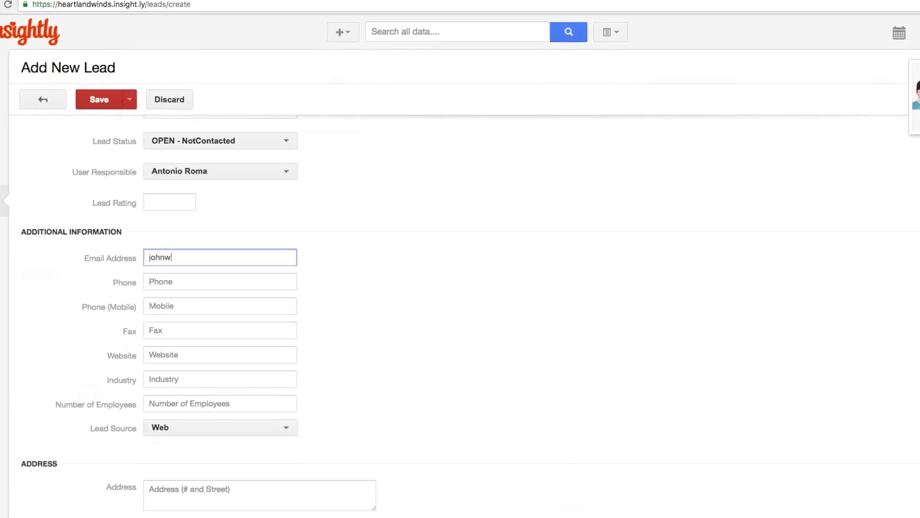
pyautogui.write('@insight.l')
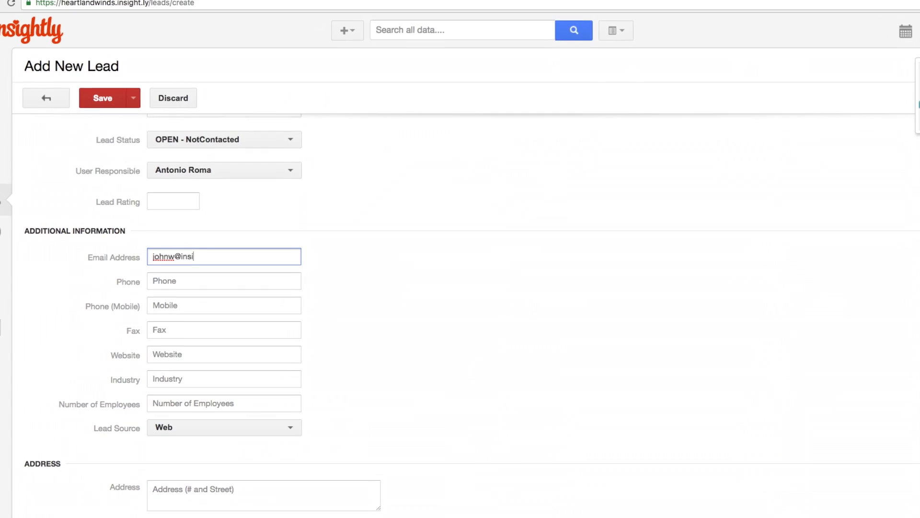
pyautogui.click(363, 220)
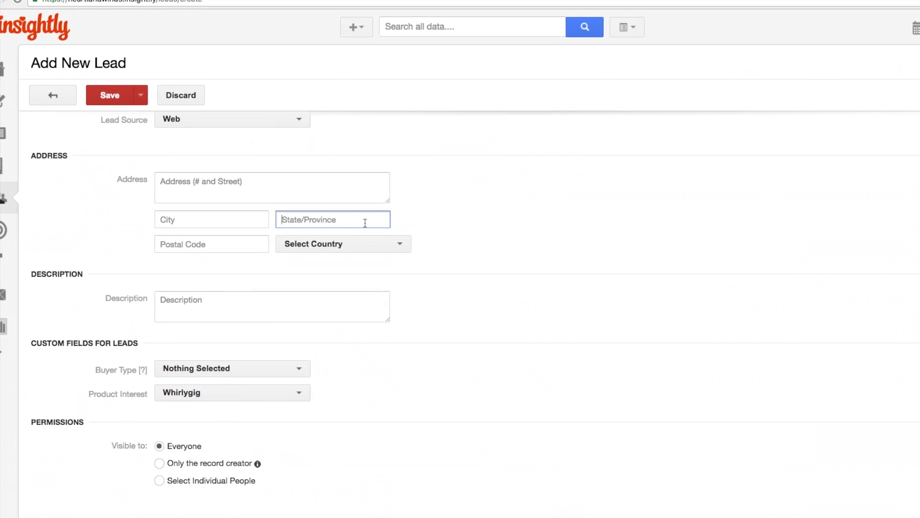
pyautogui.write('TX')
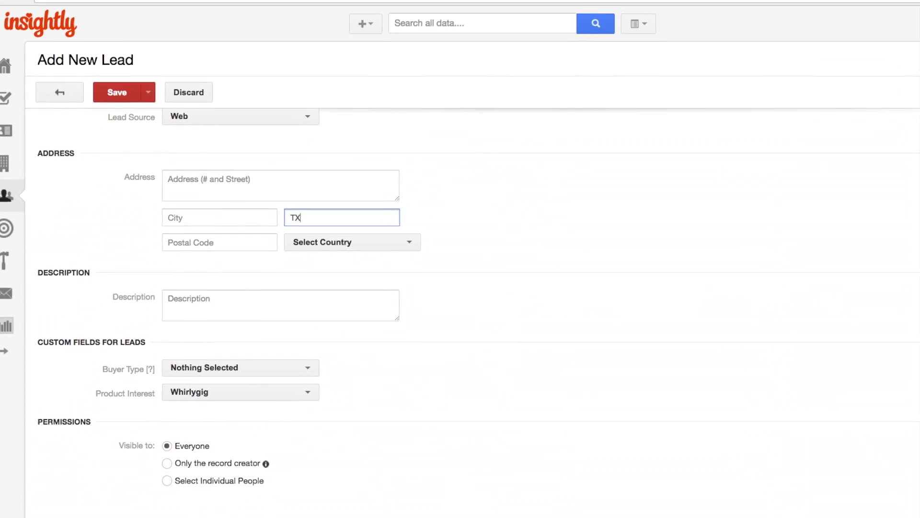
pyautogui.click(118, 97)
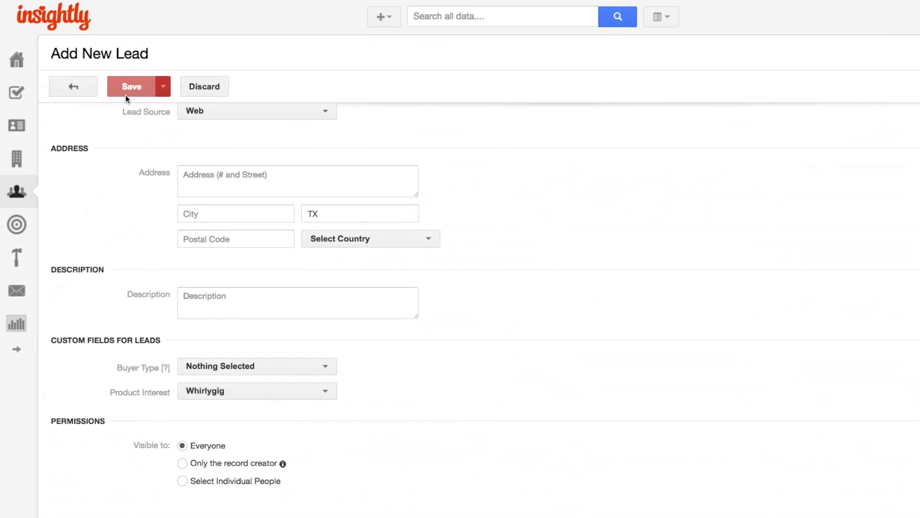